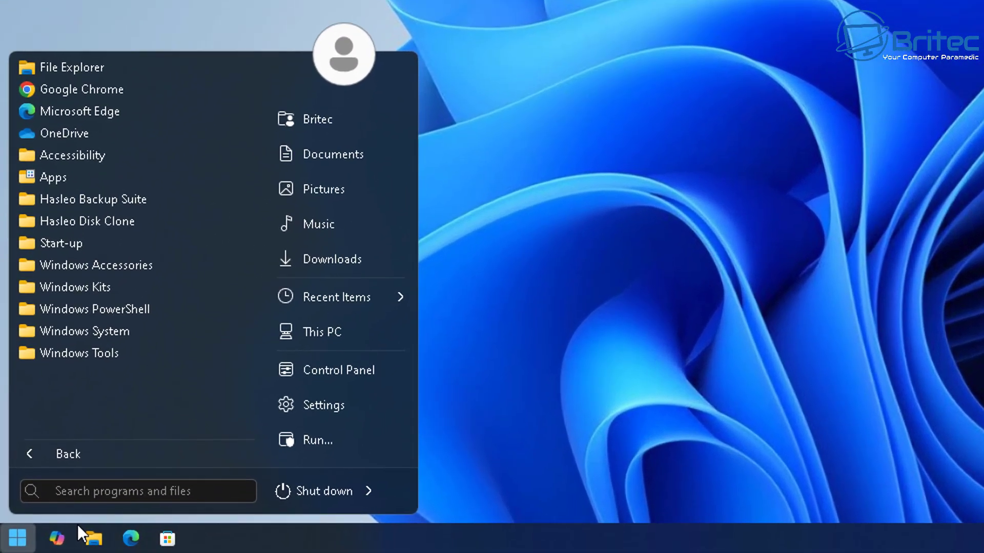
# - Run winver from Start search to check the Windows build (22631.3880)
pyautogui.write('winver')
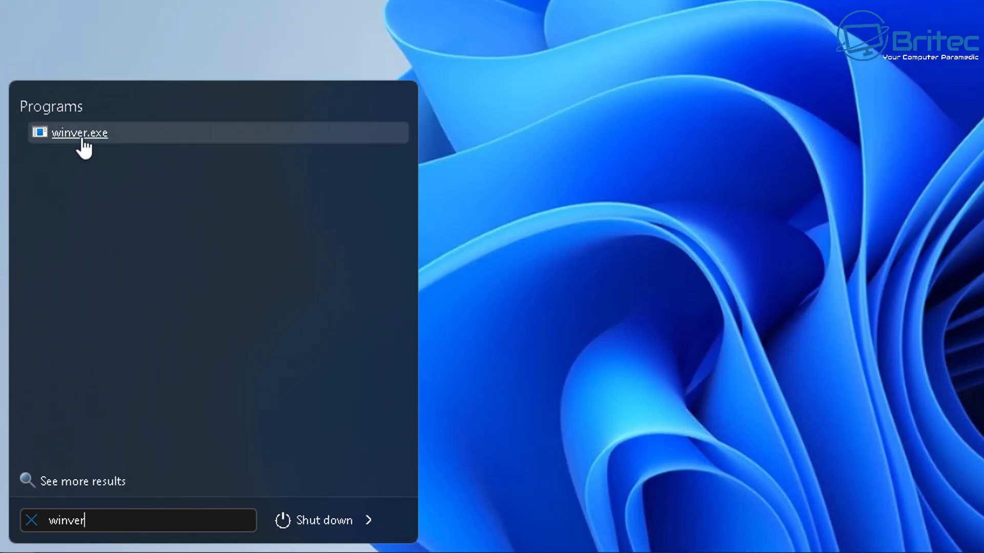
pyautogui.click(77, 105)
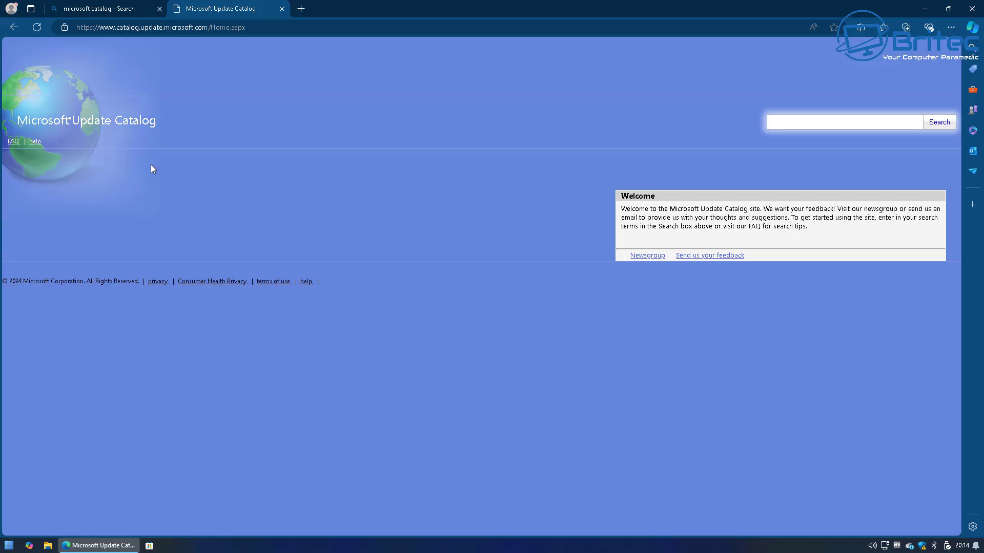
# - Close the leftover search tab and search the Update Catalog for KB5040527
pyautogui.click(159, 9)
pyautogui.click(803, 125)
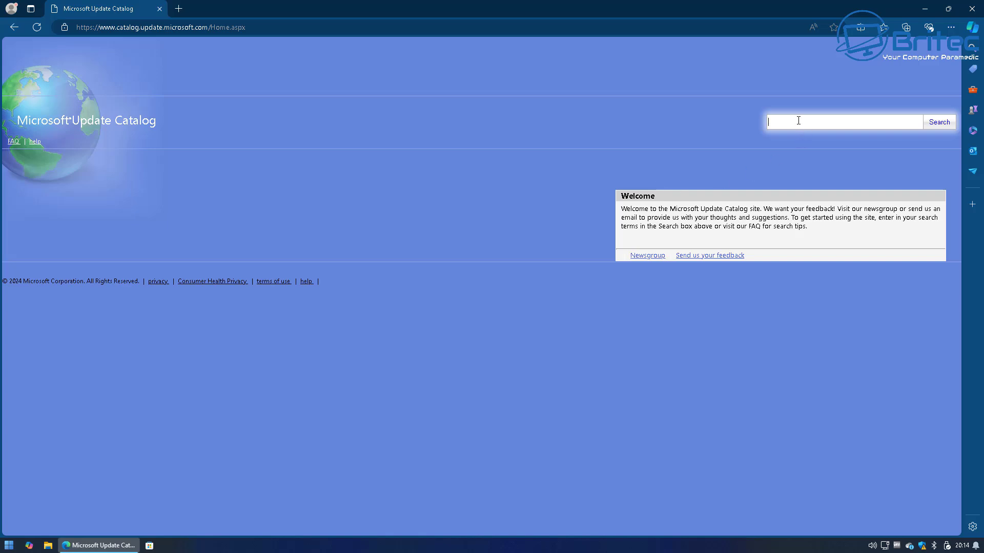
pyautogui.write('KB')
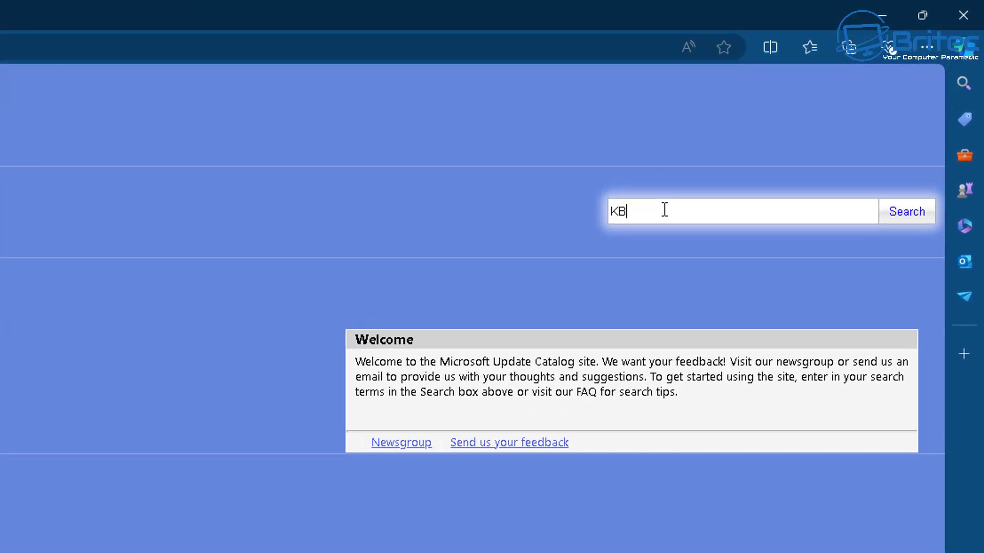
pyautogui.write('5040527')
pyautogui.click(916, 219)
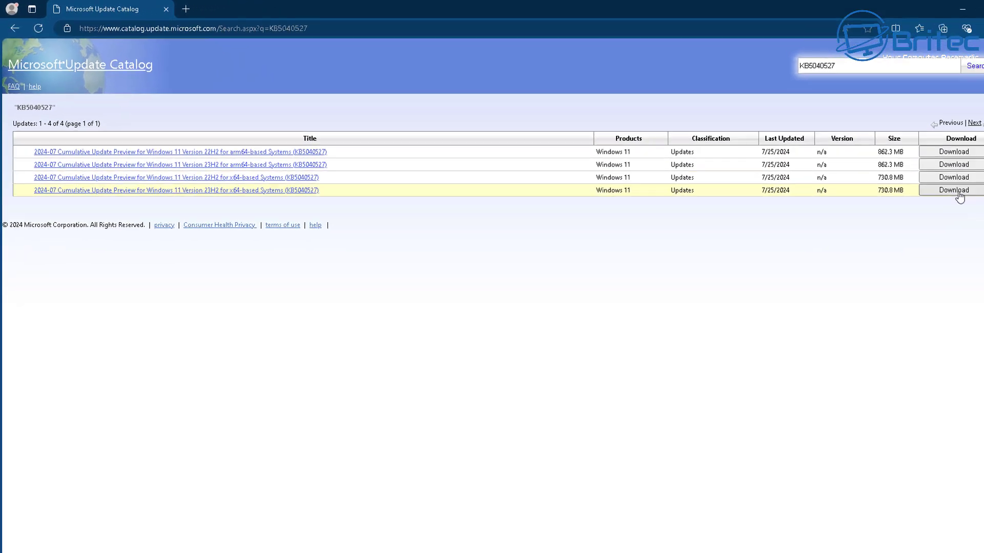
# - Download the Windows 11 23H2 x64 KB5040527 .msu and open it past the security warning
pyautogui.click(956, 192)
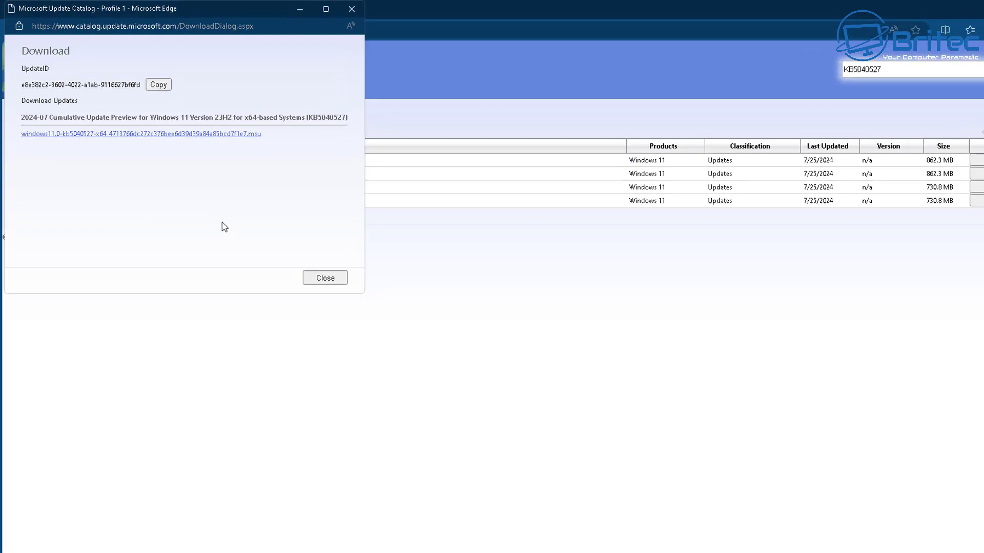
pyautogui.click(374, 205)
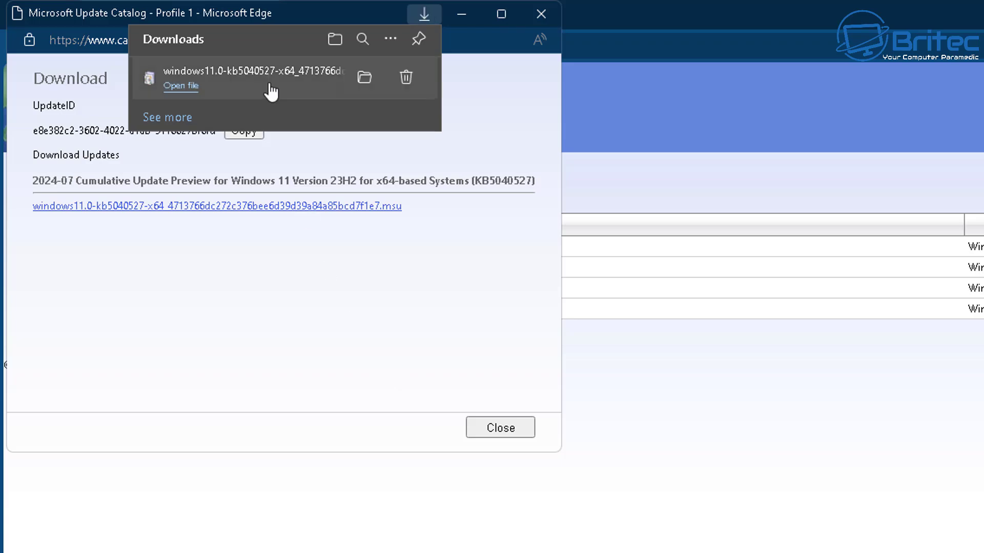
pyautogui.click(292, 95)
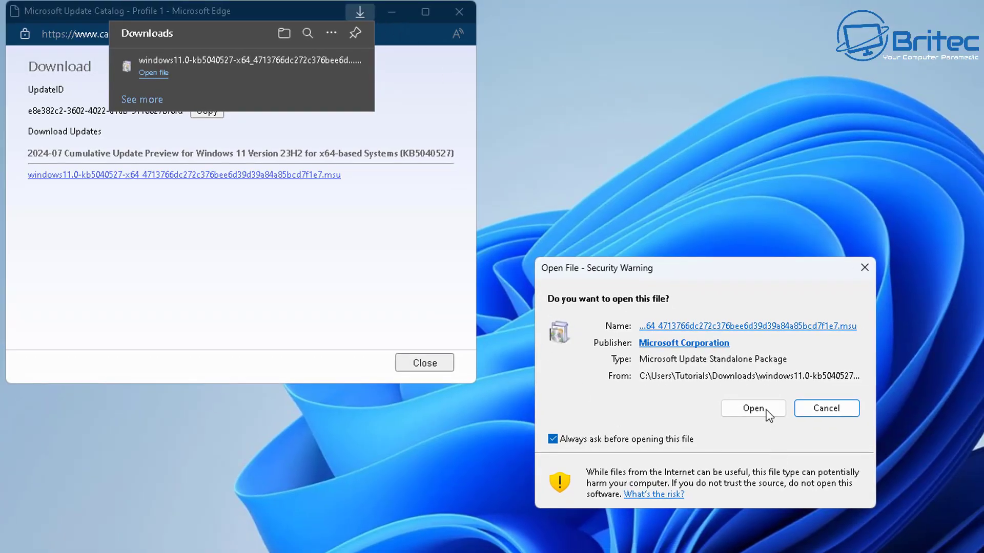
pyautogui.click(758, 414)
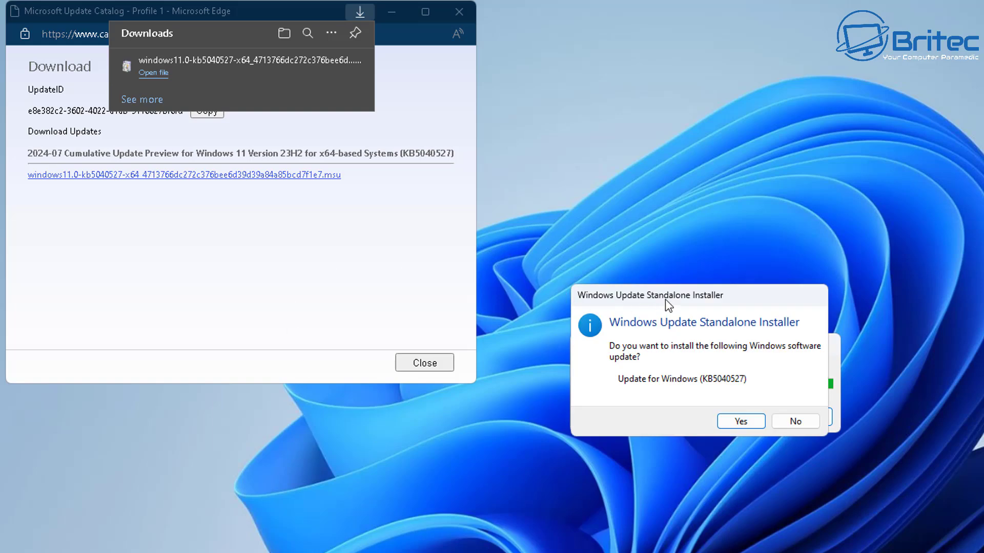
# - Approve installing KB5040527, then highlight '23H2' in the update title while it copies
pyautogui.moveTo(665, 299); pyautogui.dragTo(681, 315)
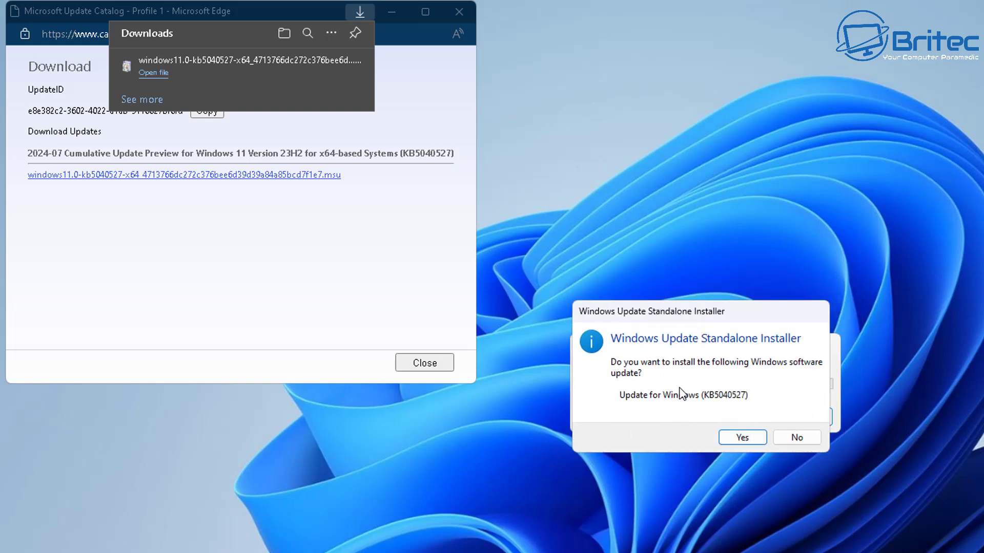
pyautogui.click(741, 438)
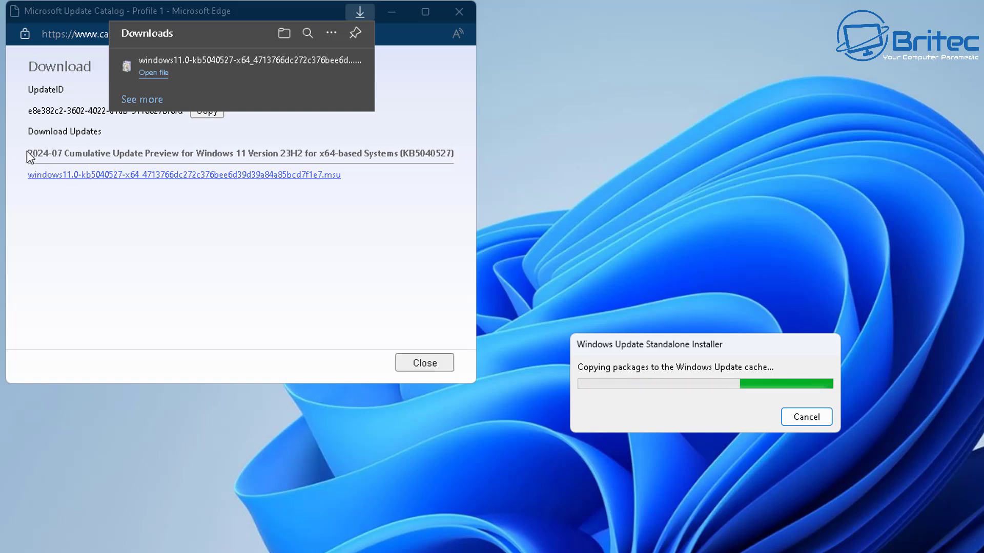
pyautogui.moveTo(28, 153); pyautogui.dragTo(460, 153)
pyautogui.click(403, 178)
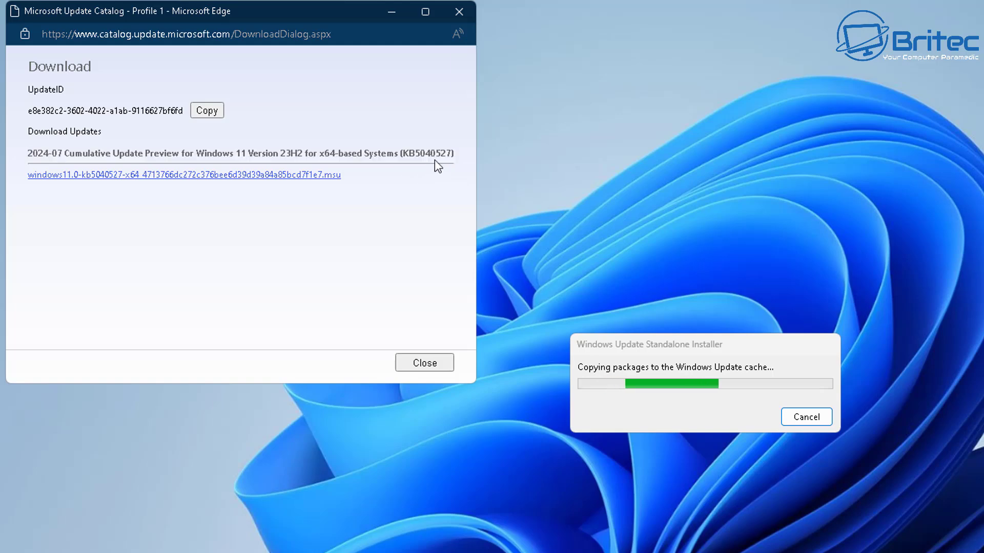
pyautogui.doubleClick(304, 153)
pyautogui.moveTo(290, 155); pyautogui.dragTo(278, 154)
# - Clear the highlight and close the installation-complete message without restarting
pyautogui.click(265, 260)
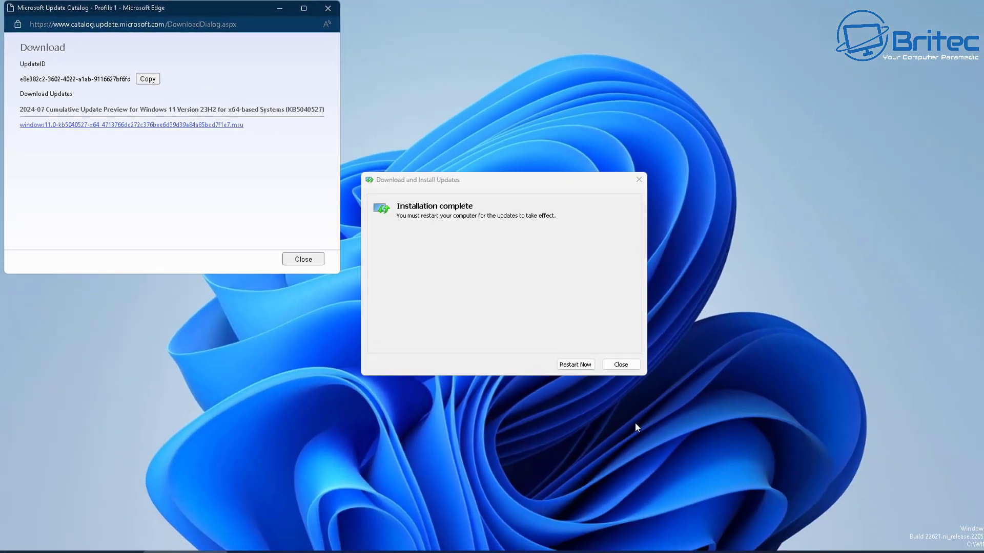
pyautogui.click(621, 364)
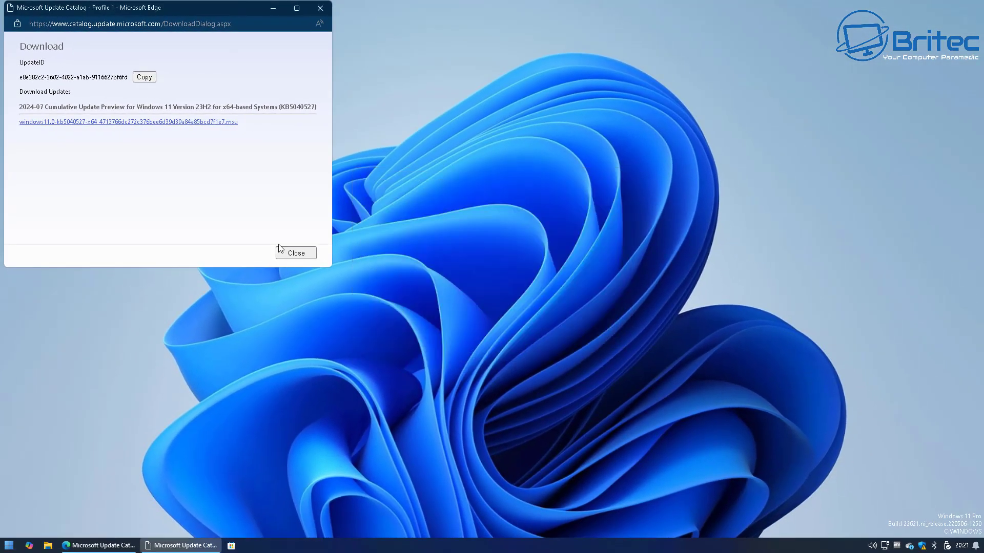
# - Close the catalog download window and launch Command Prompt as administrator
pyautogui.click(297, 255)
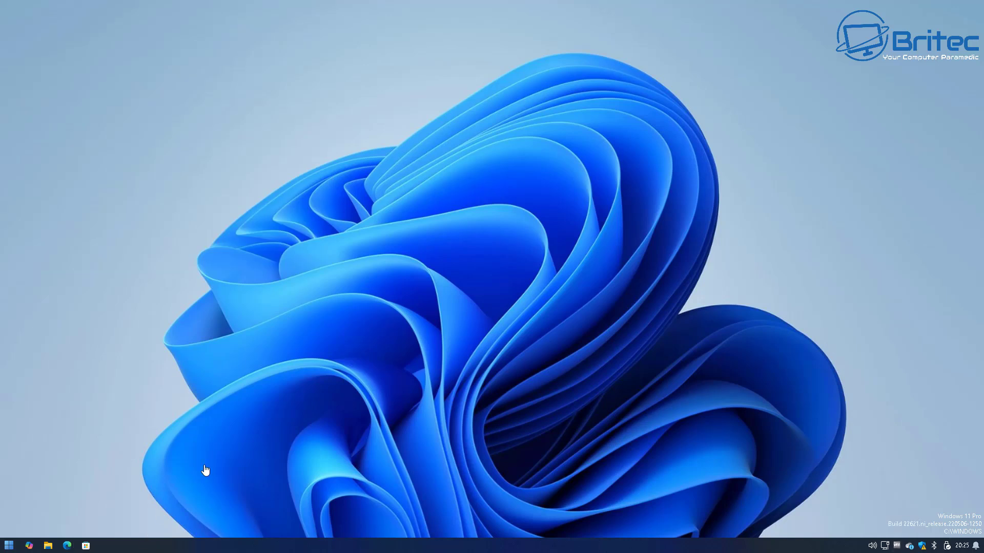
pyautogui.click(9, 546)
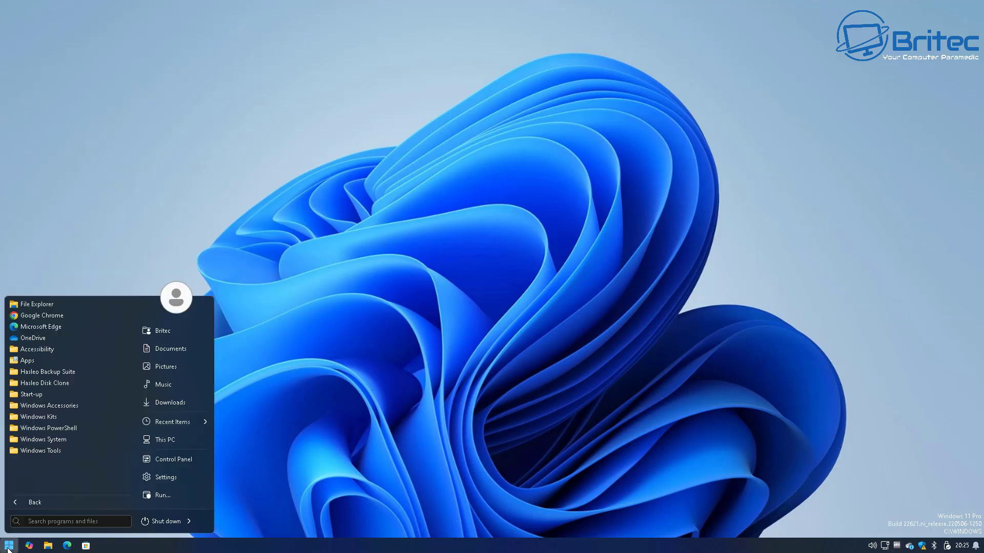
pyautogui.write('cmd')
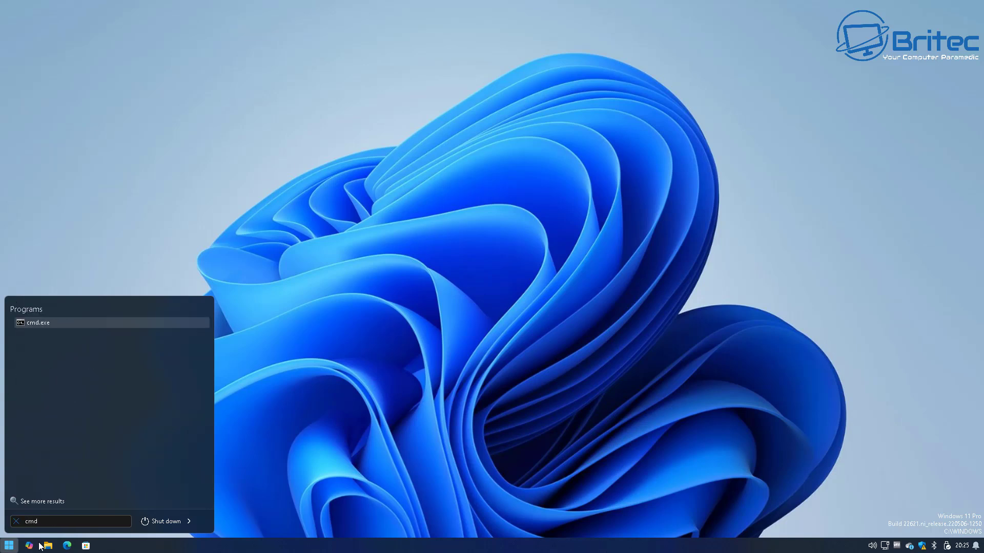
pyautogui.rightClick(49, 324)
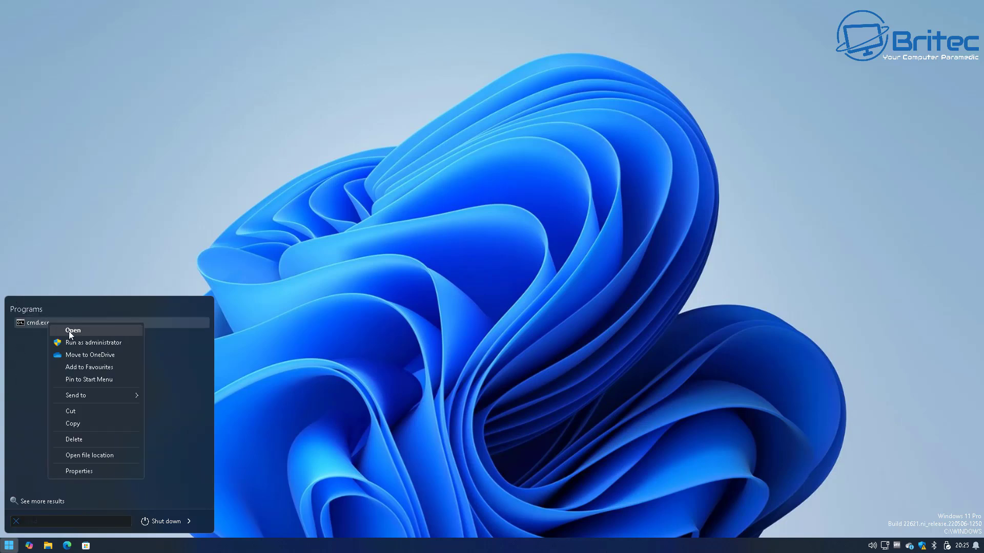
pyautogui.click(80, 346)
pyautogui.click(82, 468)
# - Run 'wmic qfe get hotfixid' to list installed hotfixes, including KB5040527
pyautogui.moveTo(213, 46); pyautogui.dragTo(388, 103)
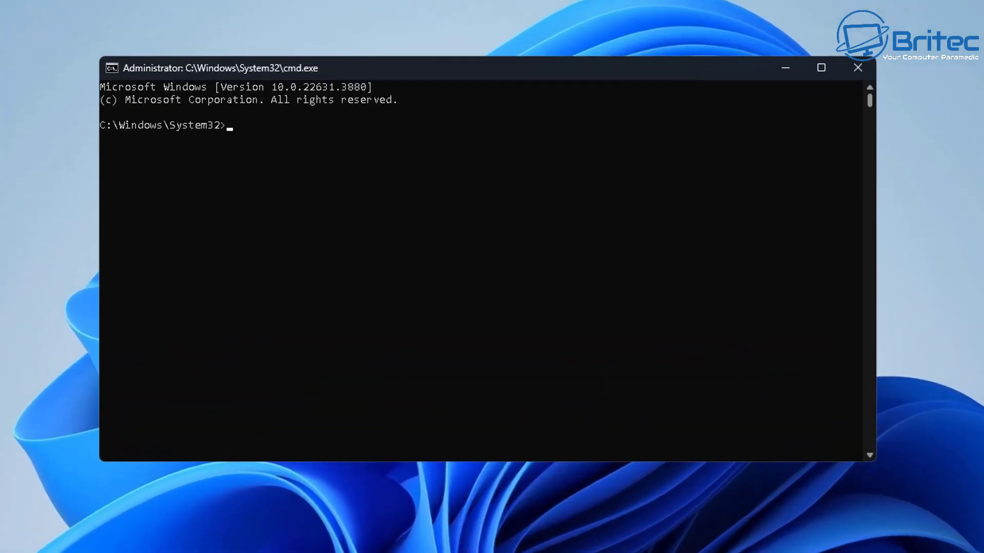
pyautogui.write('wmic ')
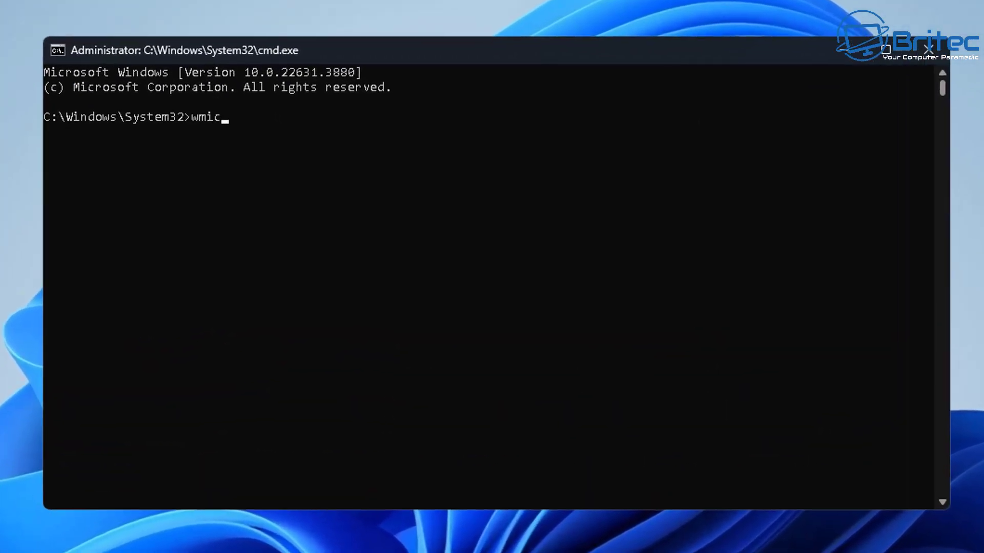
pyautogui.write('q')
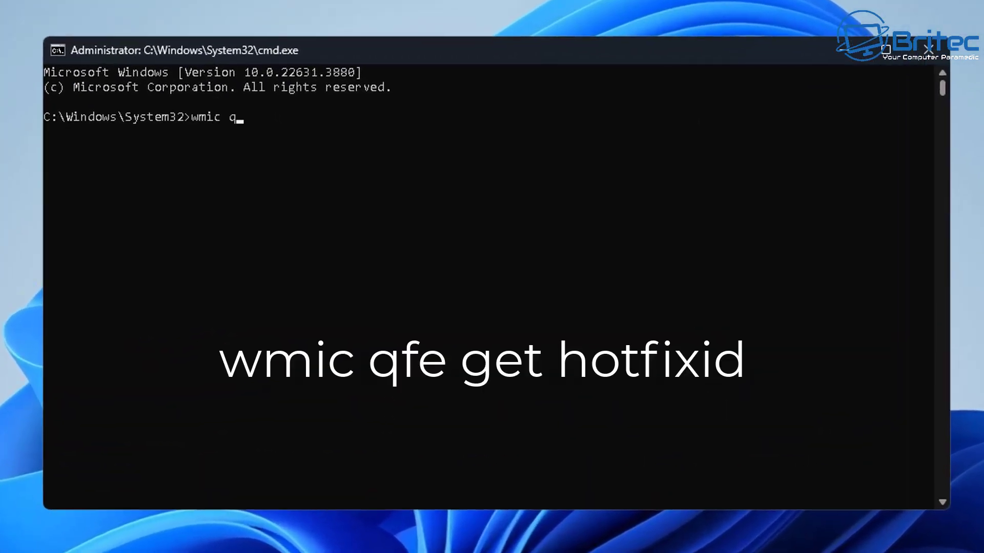
pyautogui.write('fe get hotfixid')
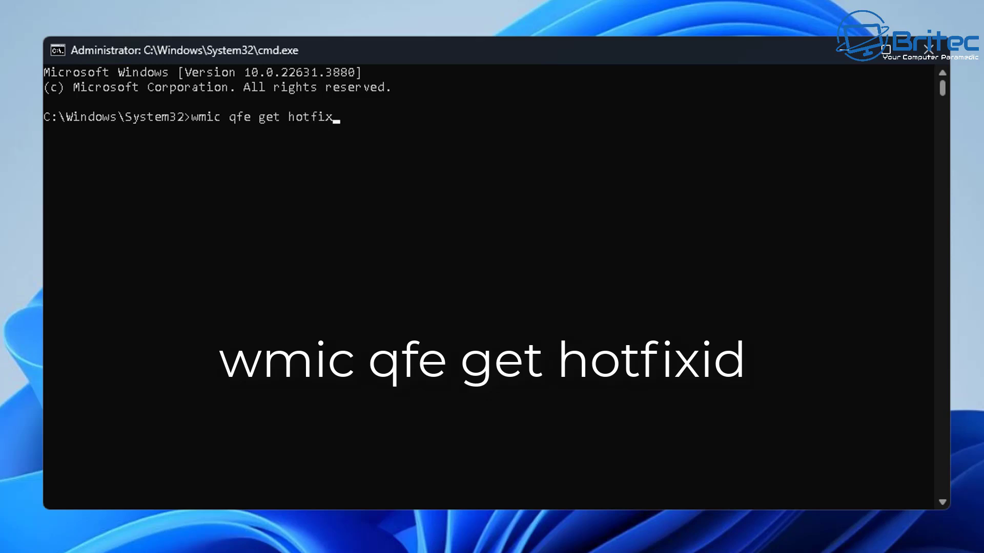
pyautogui.press('Return')
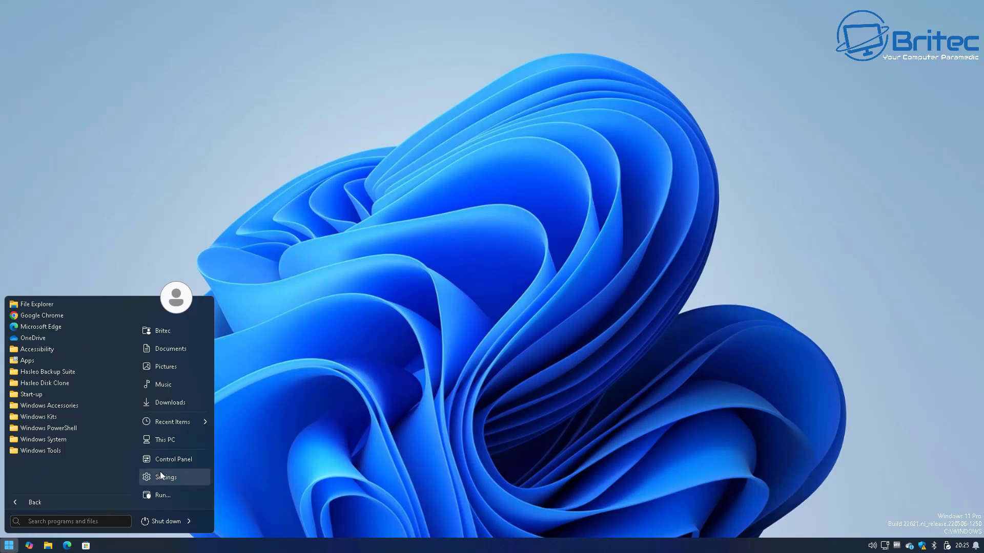
# - Check Windows Update's Update history, which shows KB5040527 awaiting a restart
pyautogui.click(167, 477)
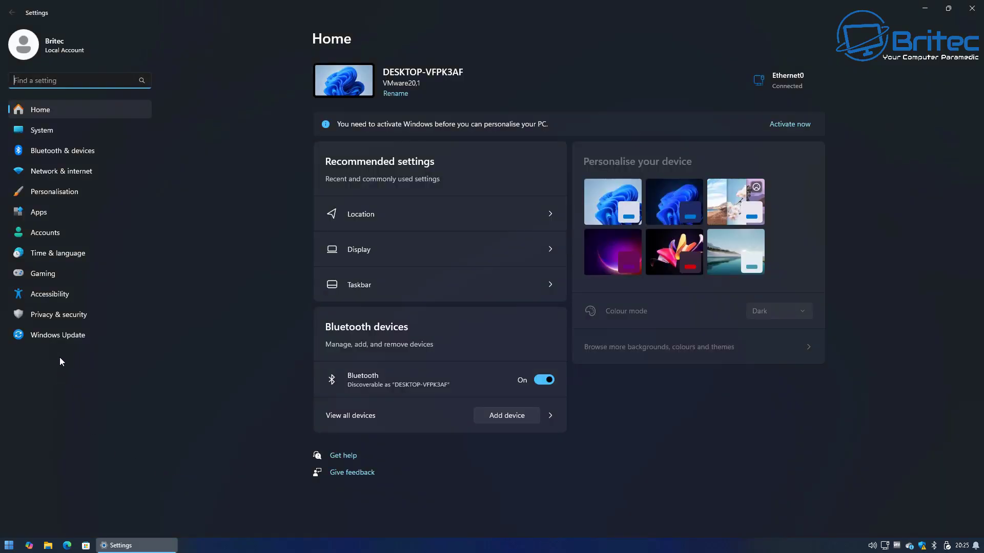
pyautogui.click(63, 343)
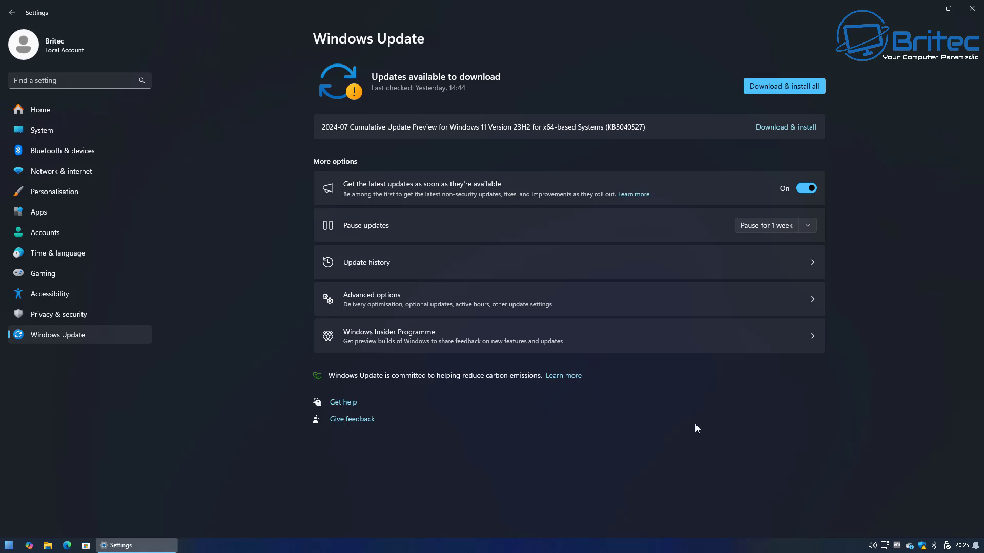
pyautogui.click(719, 260)
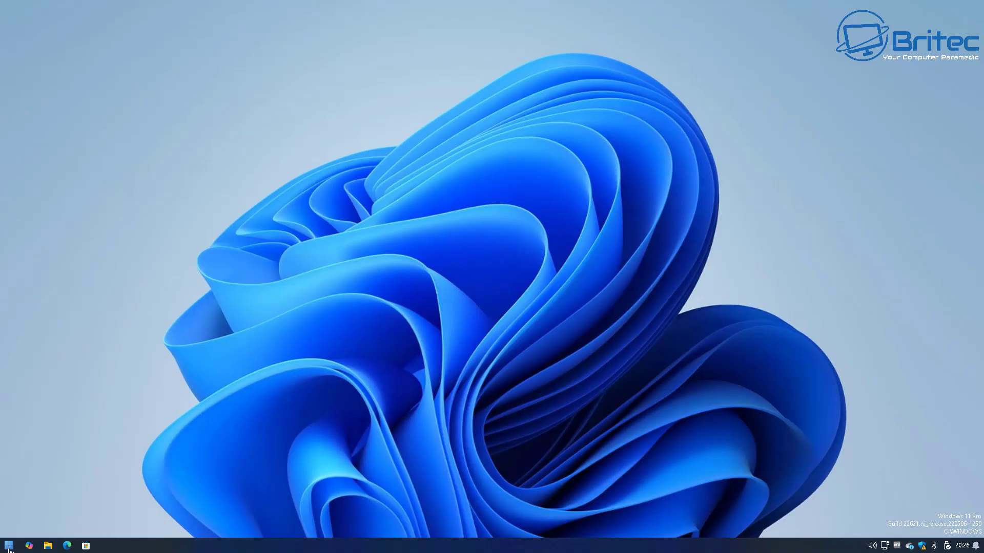
# - Restart the PC from the Start menu so KB5040527 finishes installing
pyautogui.click(8, 546)
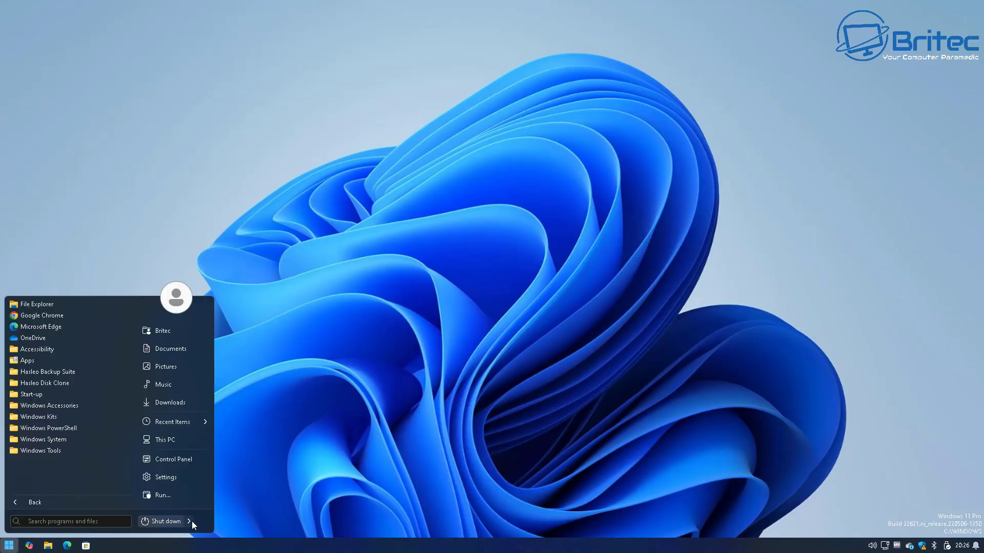
pyautogui.moveTo(191, 521)
pyautogui.click(228, 508)
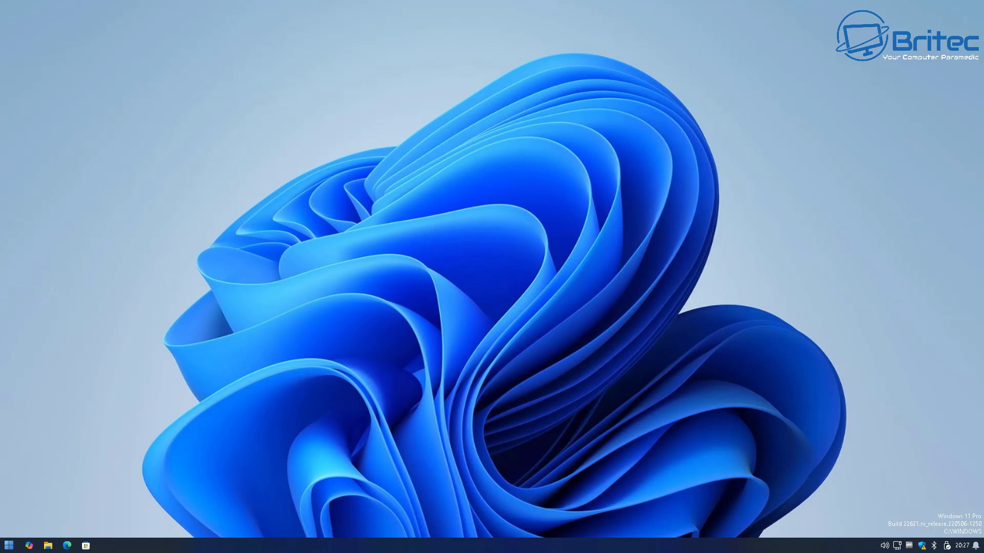
pyautogui.click(8, 547)
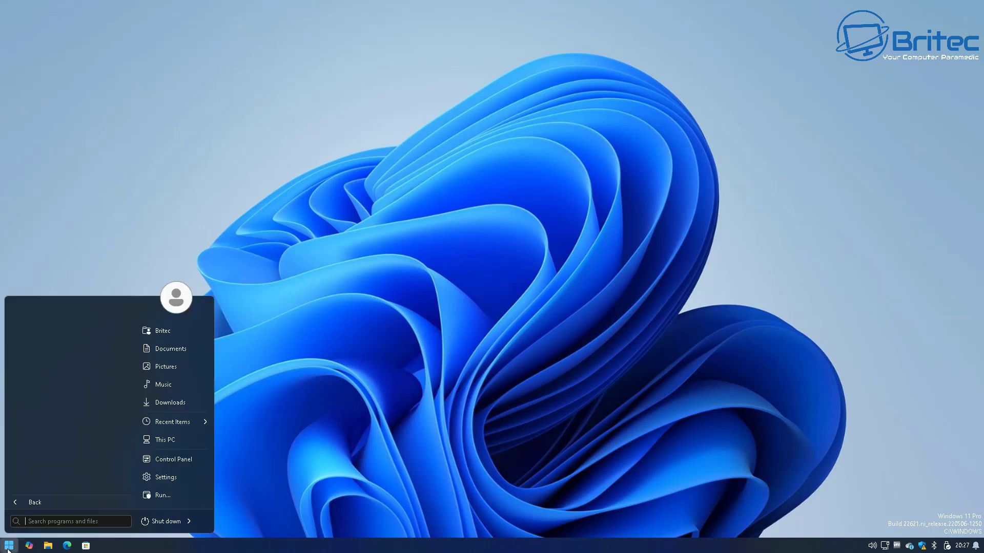
# - Confirm in Windows Update history that KB5040527 installed successfully and the PC is up to date
pyautogui.click(9, 544)
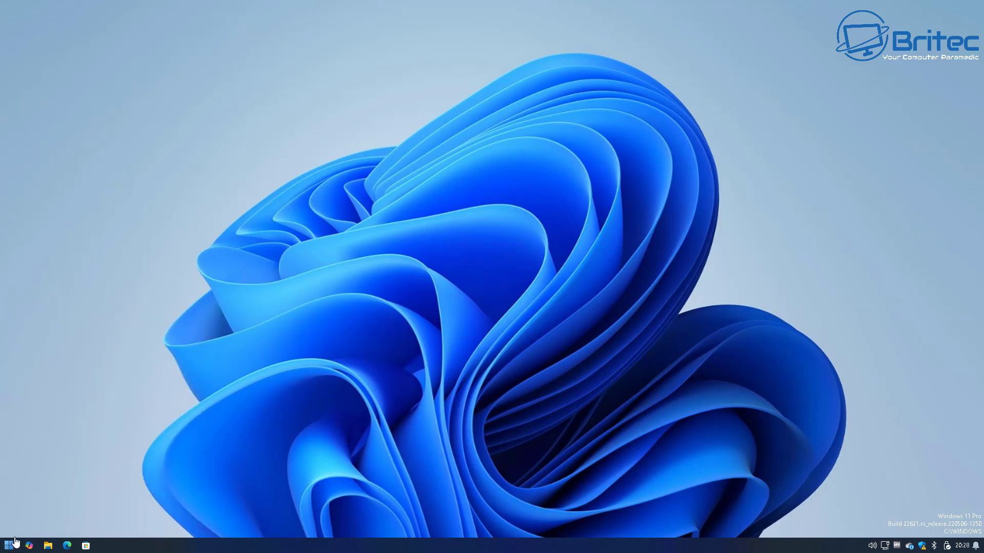
pyautogui.click(10, 544)
pyautogui.click(154, 483)
pyautogui.click(69, 339)
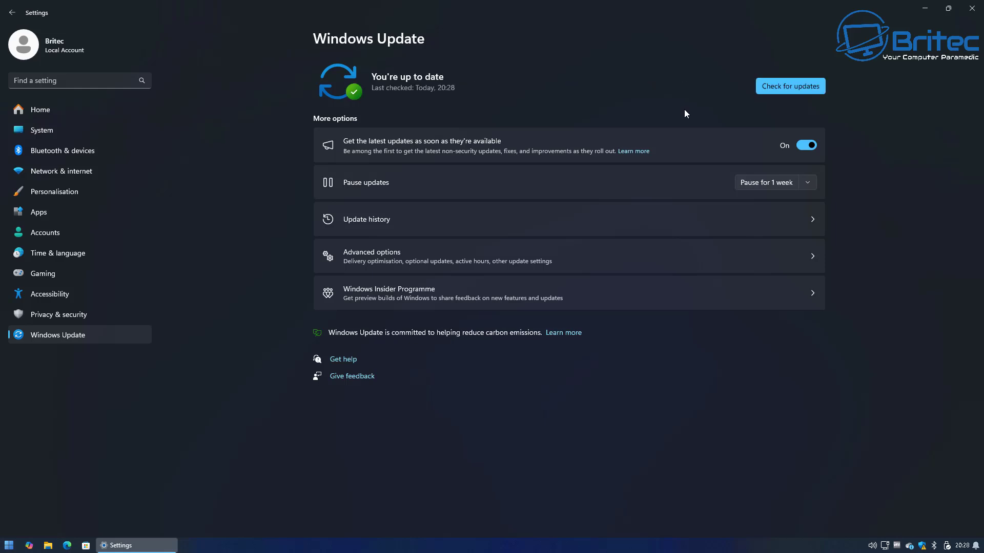
pyautogui.click(407, 219)
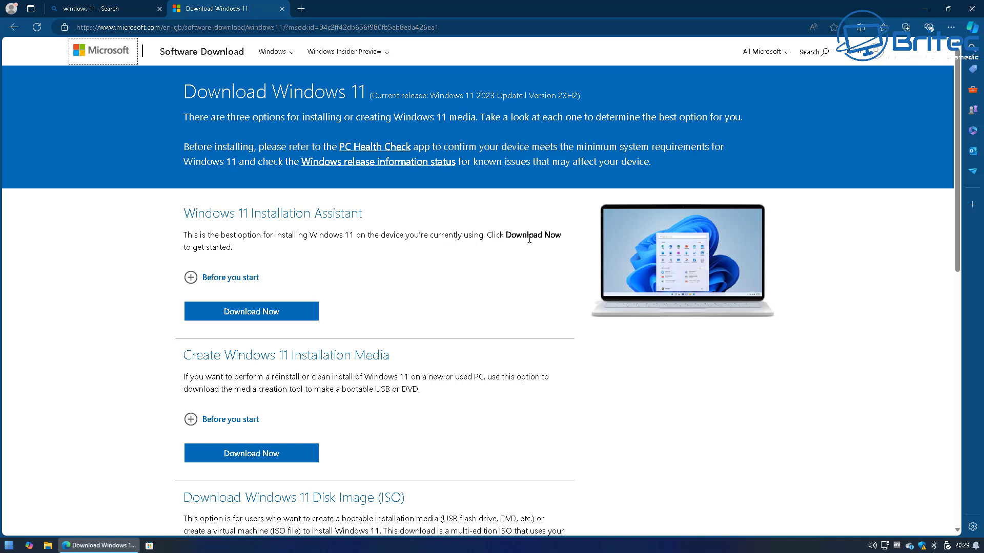
# - Download Windows11InstallationAssistant.exe and run it, allowing it to make changes
pyautogui.click(253, 311)
pyautogui.click(781, 73)
pyautogui.click(917, 10)
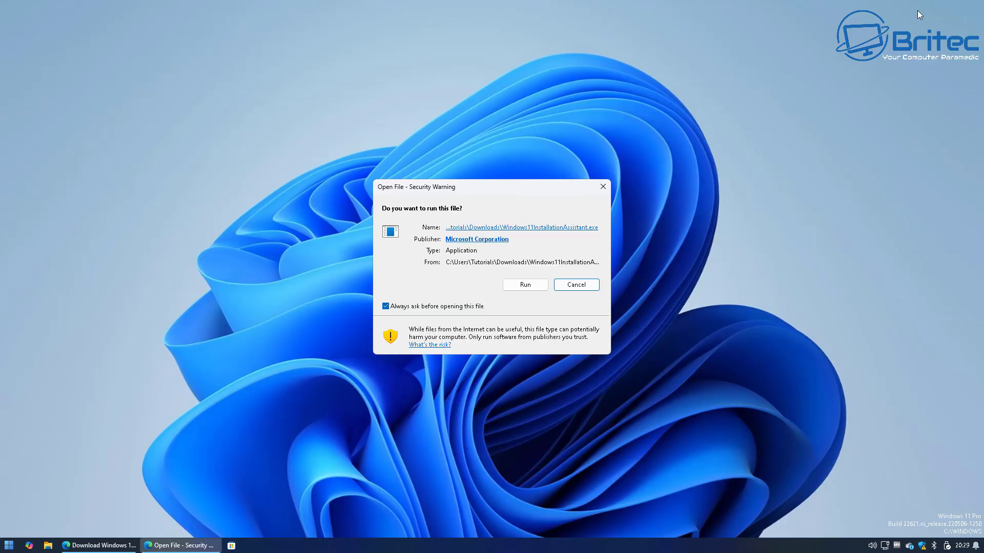
pyautogui.click(522, 284)
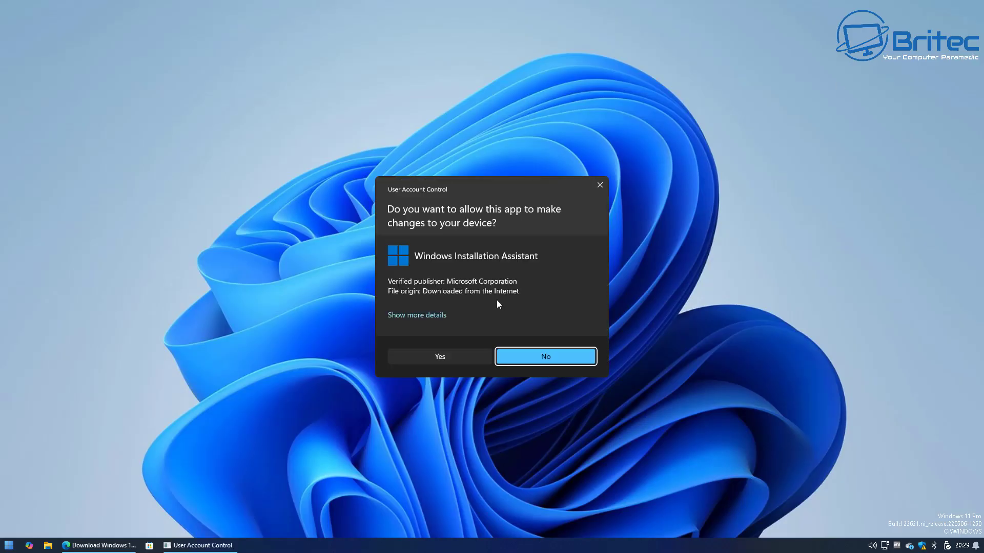
pyautogui.click(441, 357)
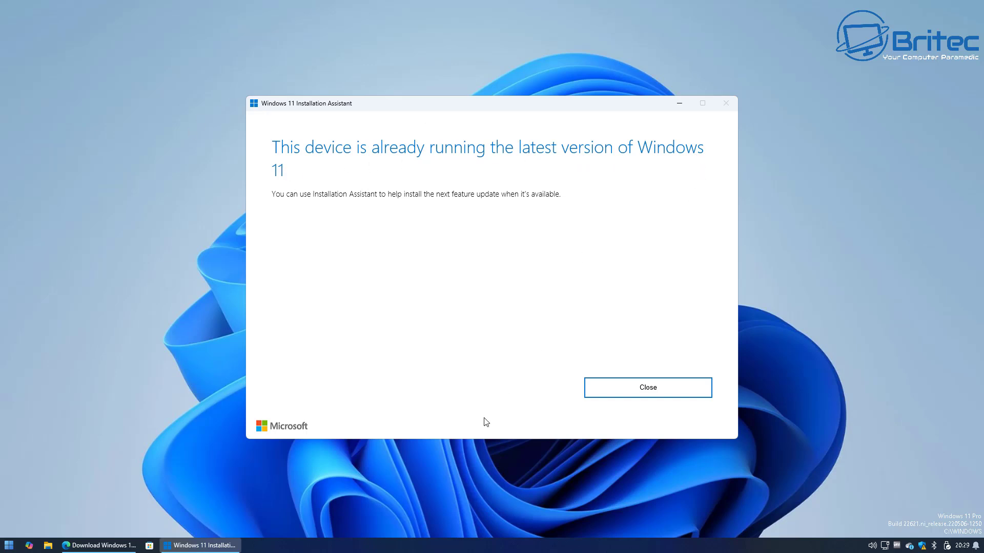
# - Dismiss the Windows 11 Installation Assistant, leaving only the Edge download page open
pyautogui.click(652, 395)
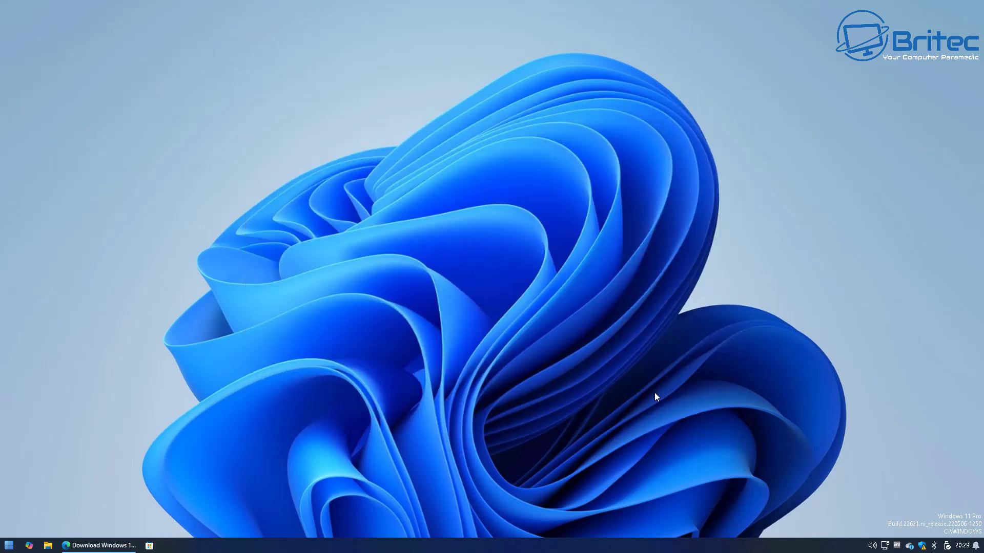